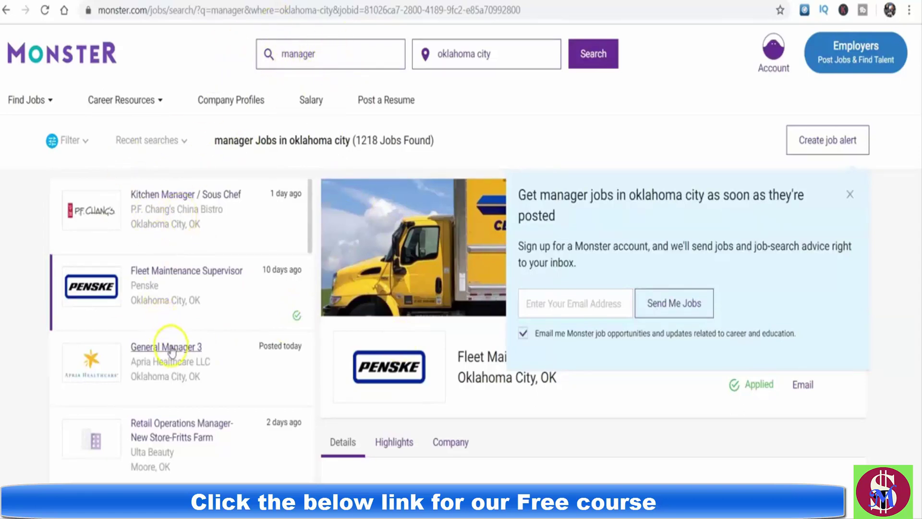
- Look at the Kitchen Manager / Sous Chef listing, and read the job details of the Penske Fleet Maintenance Supervisor listing
{"action": "left_click", "coordinate": [185, 203]}
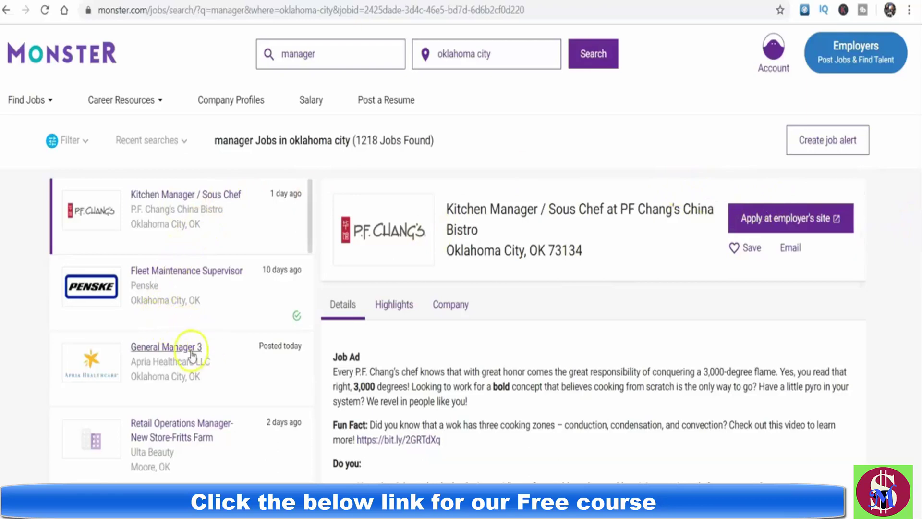
{"action": "left_click", "coordinate": [164, 283]}
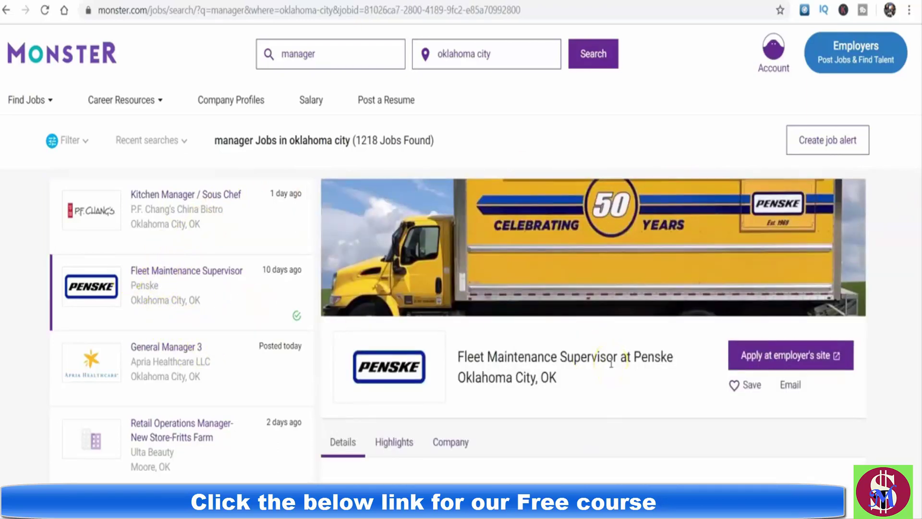
{"action": "scroll", "coordinate": [598, 356], "scroll_direction": "down", "scroll_amount": 3}
{"action": "scroll", "coordinate": [598, 356], "scroll_direction": "up", "scroll_amount": 3}
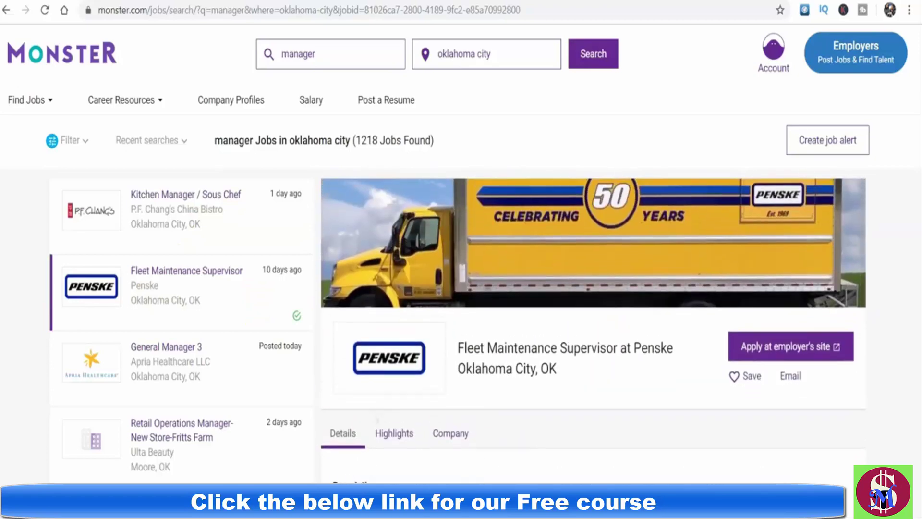
{"action": "scroll", "coordinate": [598, 356], "scroll_direction": "down", "scroll_amount": 5}
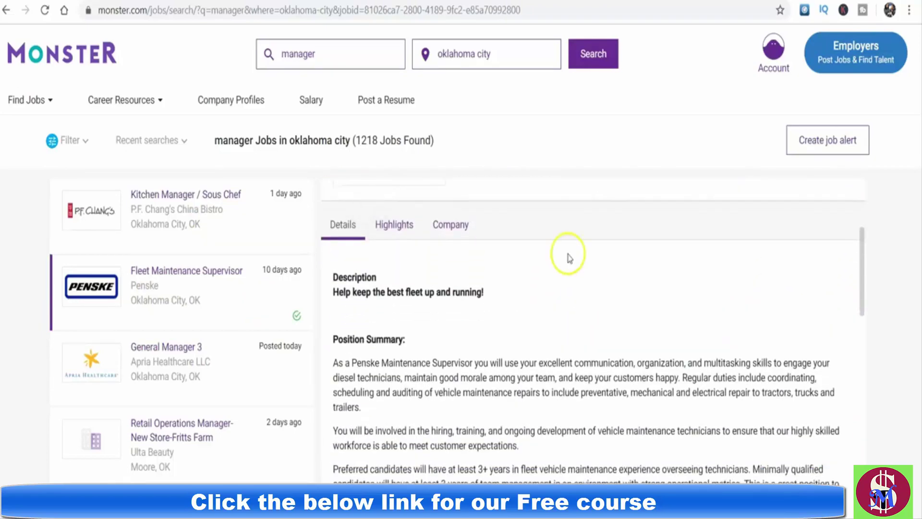
{"action": "scroll", "coordinate": [443, 384], "scroll_direction": "down", "scroll_amount": 10}
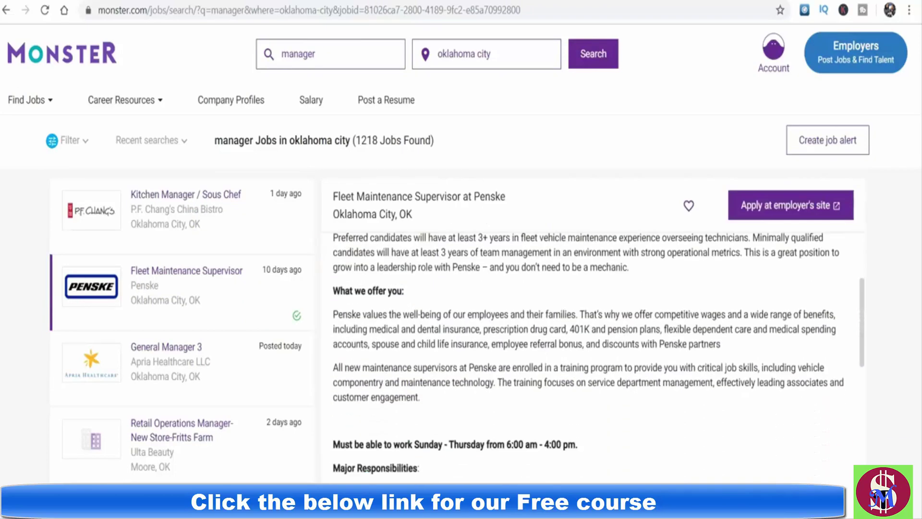
{"action": "scroll", "coordinate": [593, 355], "scroll_direction": "up", "scroll_amount": 10}
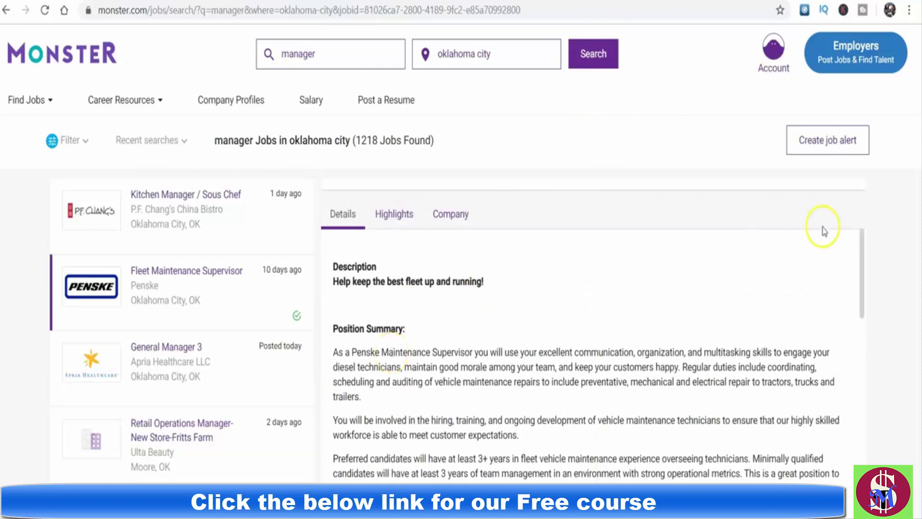
{"action": "scroll", "coordinate": [833, 218], "scroll_direction": "up", "scroll_amount": 5}
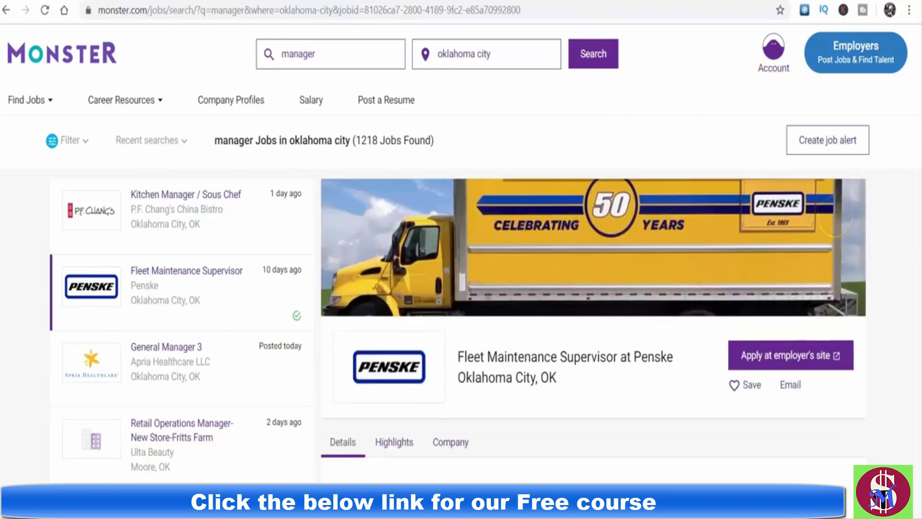
- Open the Fleet Maintenance Supervisor posting on the employer's site and copy the full job title with its job number
{"action": "left_click", "coordinate": [778, 354]}
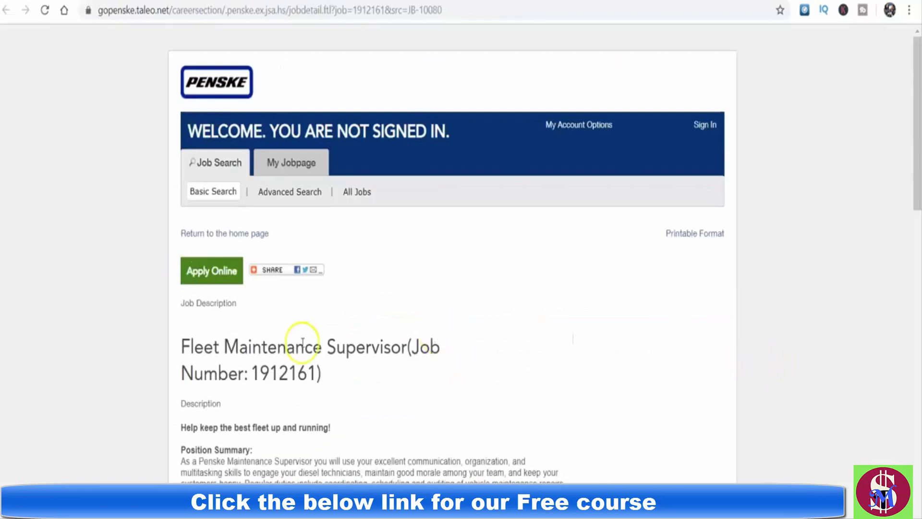
{"action": "left_click_drag", "start_coordinate": [334, 378], "coordinate": [184, 340]}
{"action": "right_click", "coordinate": [184, 340]}
{"action": "left_click", "coordinate": [212, 355]}
- Switch to the Leadpages editor and add a headline widget to the Hero section containing the copied job title
{"action": "left_click", "coordinate": [557, 1]}
{"action": "left_click", "coordinate": [9, 166]}
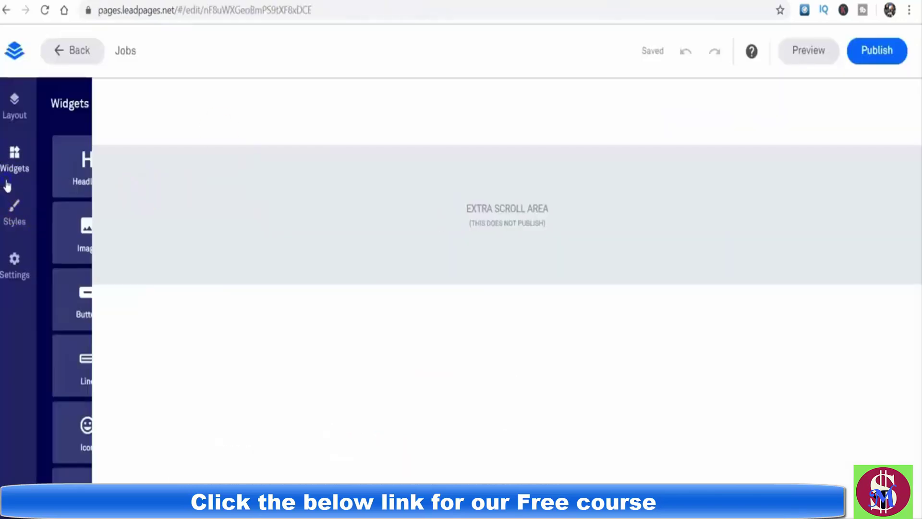
{"action": "left_click_drag", "start_coordinate": [77, 178], "coordinate": [457, 133]}
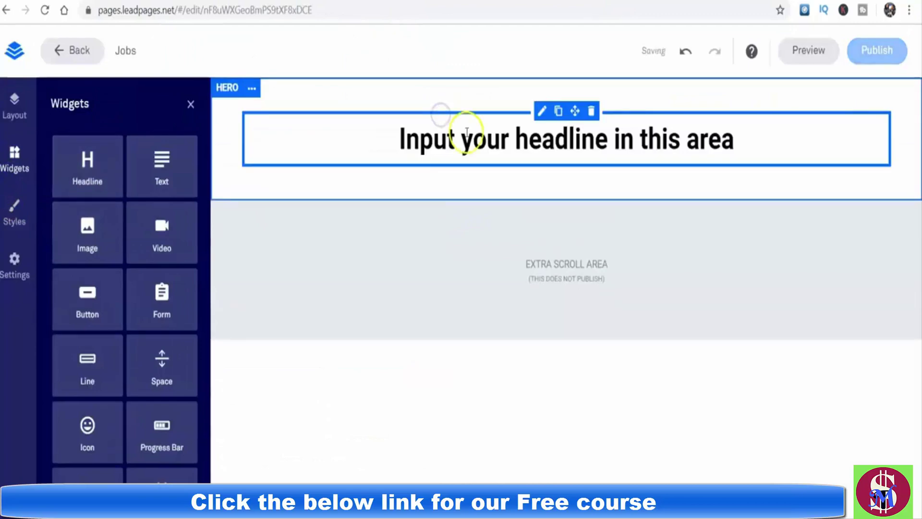
{"action": "left_click", "coordinate": [466, 132]}
{"action": "key", "text": "ctrl+v"}
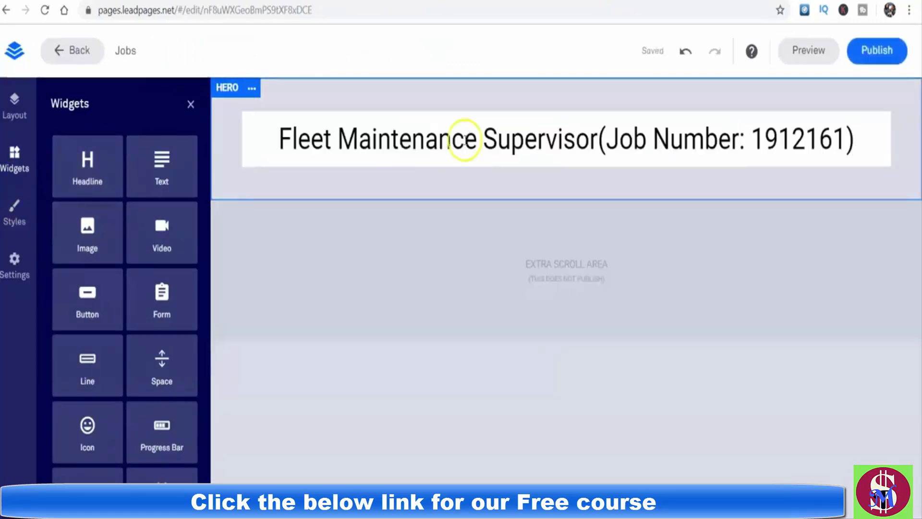
{"action": "left_click", "coordinate": [879, 218]}
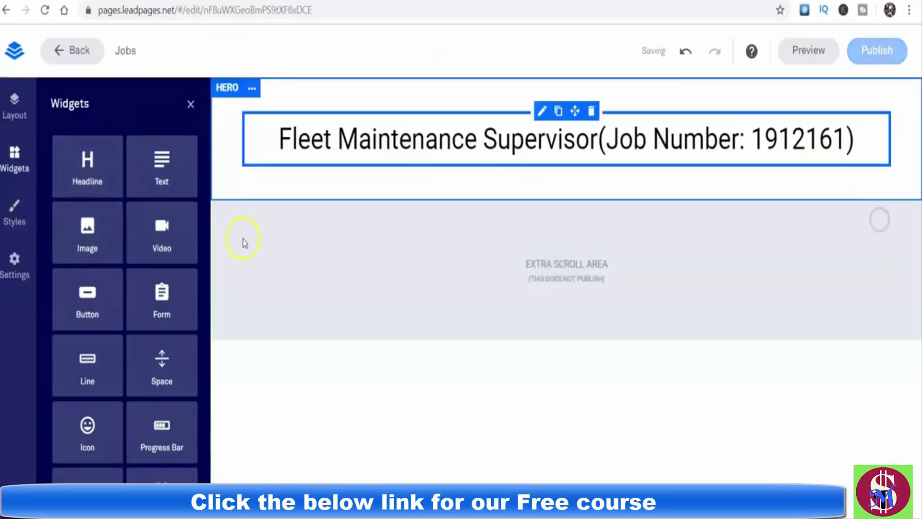
- Add a text widget directly below the headline and open its placeholder text for editing
{"action": "left_click_drag", "start_coordinate": [179, 165], "coordinate": [309, 214]}
{"action": "left_click", "coordinate": [362, 187]}
{"action": "left_click", "coordinate": [362, 188]}
- Return to the Penske posting and copy the job text from Description through the About Penske Truck Leasing section
{"action": "left_click", "coordinate": [598, 1]}
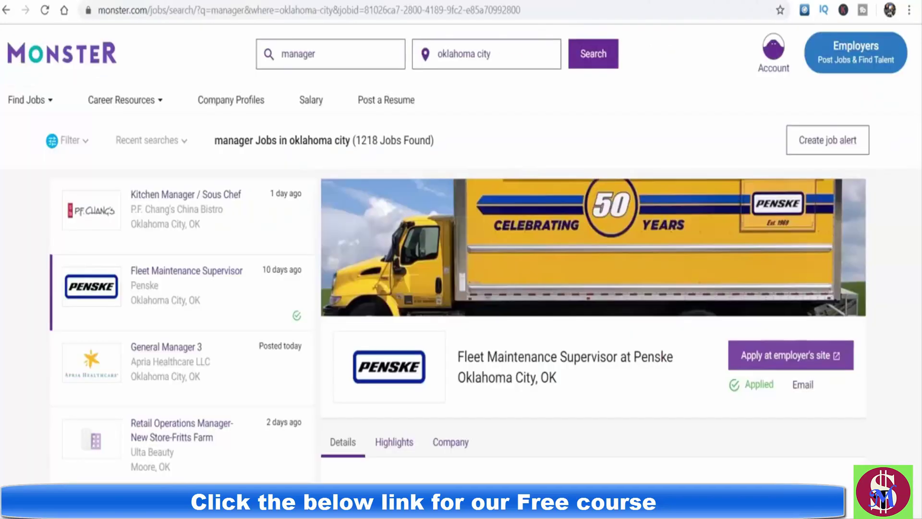
{"action": "left_click", "coordinate": [617, 1]}
{"action": "left_click", "coordinate": [256, 466]}
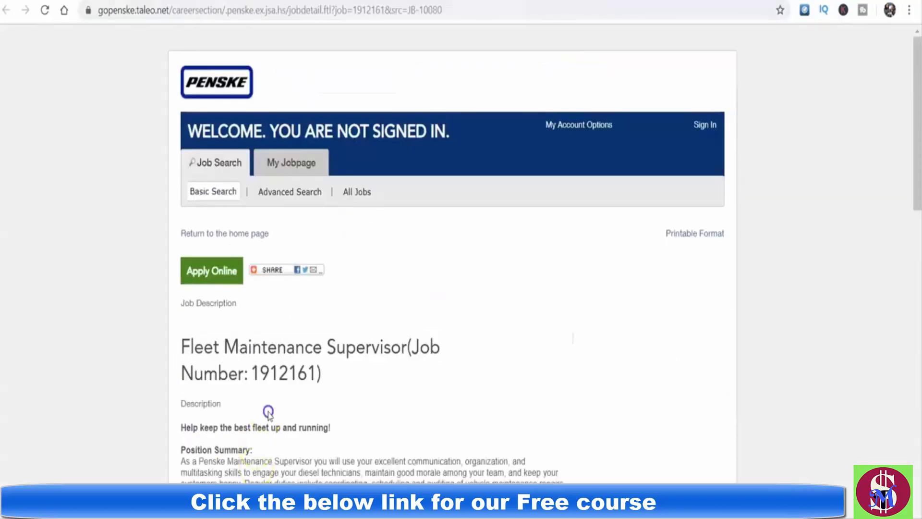
{"action": "left_click_drag", "start_coordinate": [183, 403], "coordinate": [566, 483]}
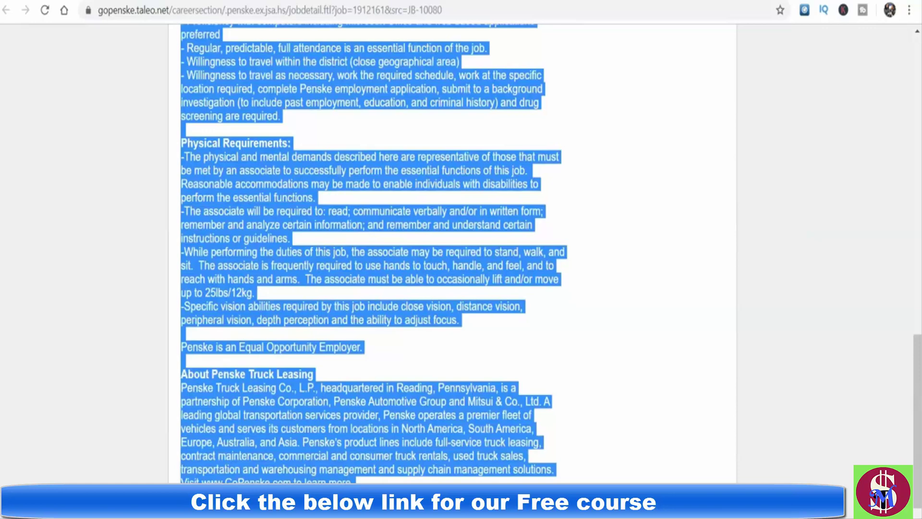
{"action": "right_click", "coordinate": [369, 442]}
{"action": "left_click", "coordinate": [408, 450]}
- Go back to the Leadpages editor and replace the text widget's placeholder with the copied job description
{"action": "key", "text": "ctrl+shift+Tab"}
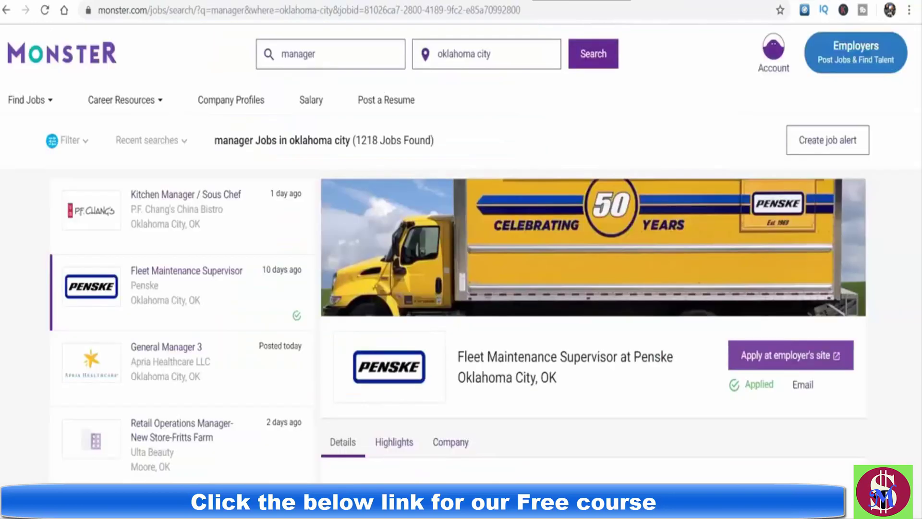
{"action": "key", "text": "ctrl+shift+Tab"}
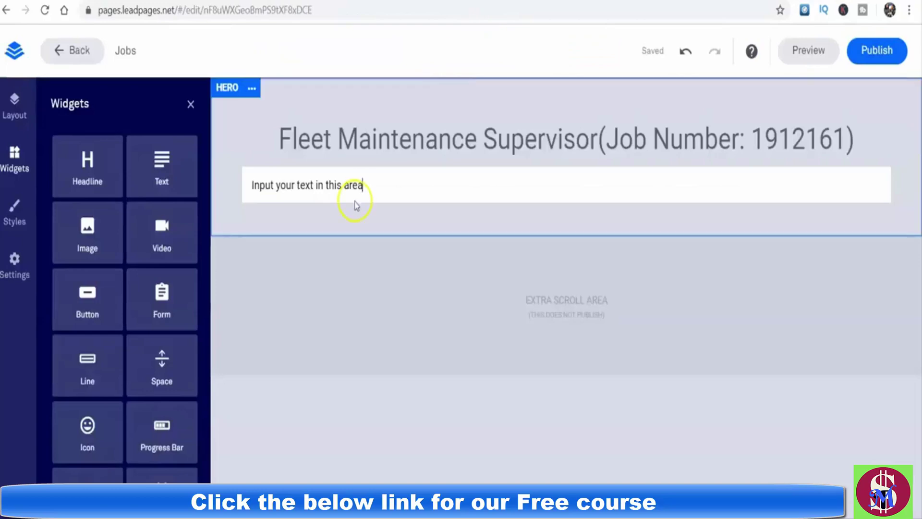
{"action": "left_click", "coordinate": [393, 198]}
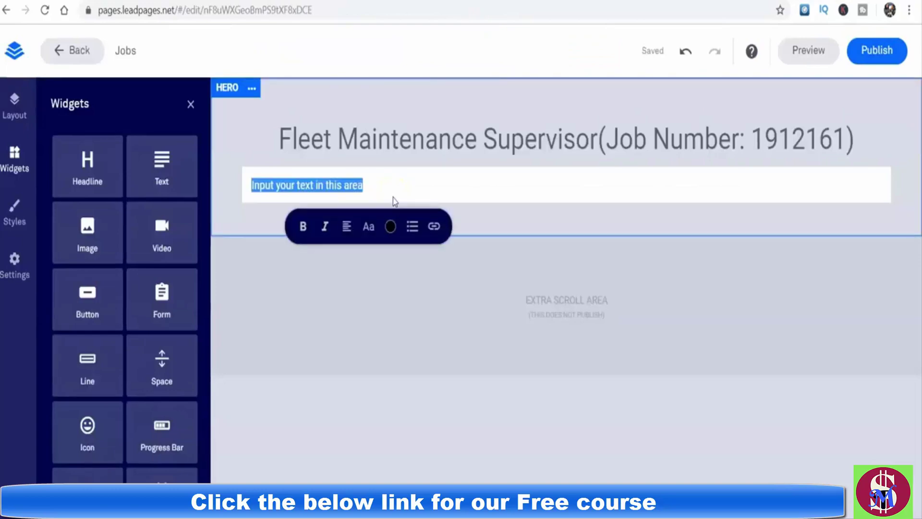
{"action": "key", "text": "BackSpace"}
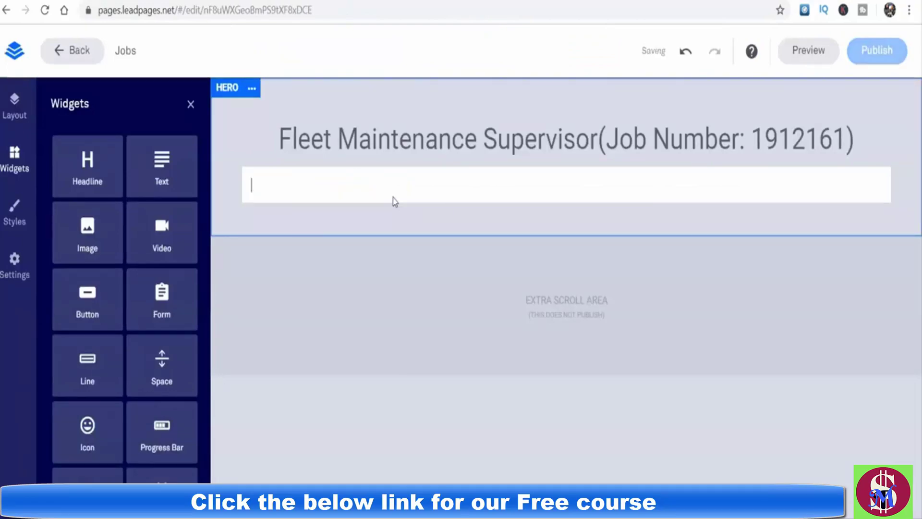
{"action": "key", "text": "ctrl+v"}
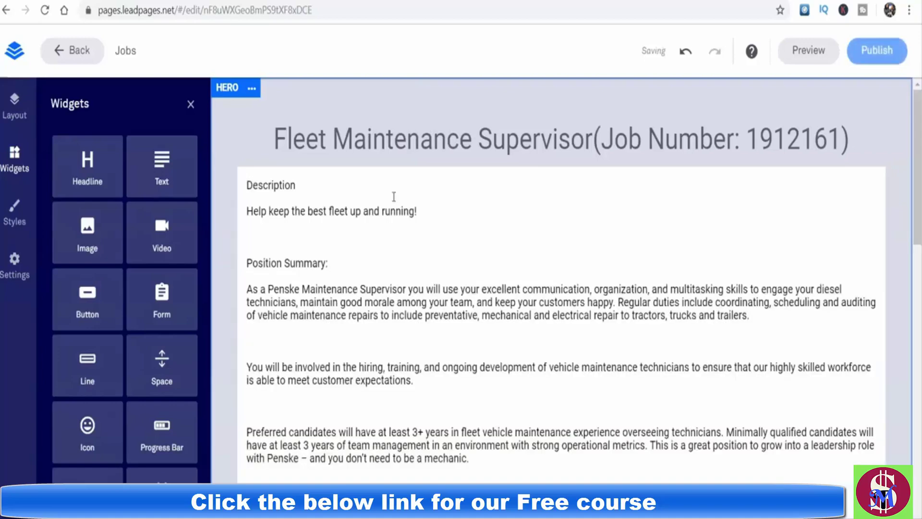
{"action": "left_click", "coordinate": [312, 192]}
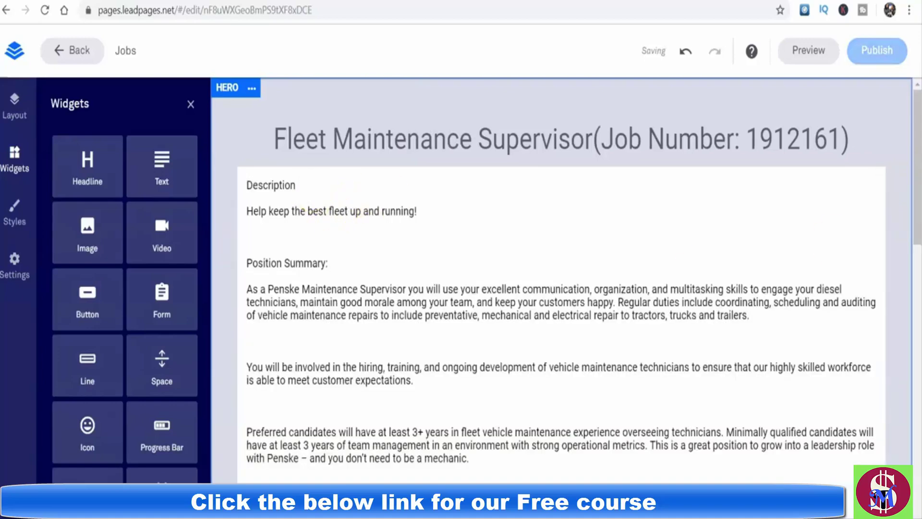
{"action": "left_click", "coordinate": [887, 122]}
{"action": "mouse_move", "coordinate": [918, 146]}
{"action": "left_mouse_down"}
{"action": "mouse_move", "coordinate": [919, 470]}
{"action": "mouse_move", "coordinate": [919, 145]}
{"action": "left_mouse_up"}
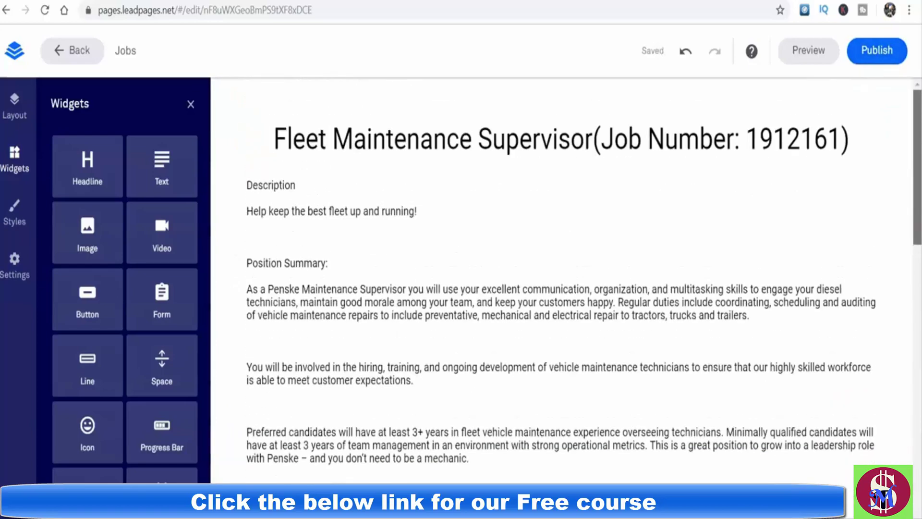
{"action": "left_click", "coordinate": [855, 1]}
{"action": "left_click", "coordinate": [640, 81]}
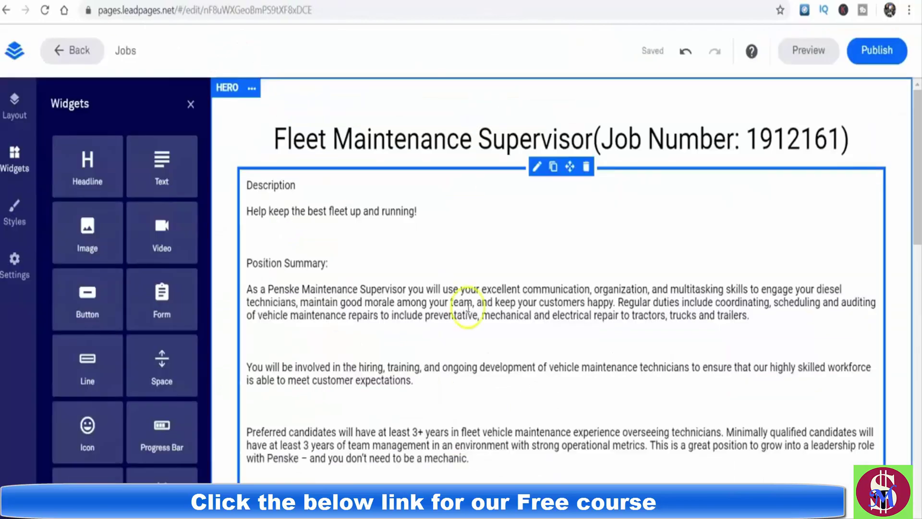
- Make the "Position Summary:" heading in the job description bold
{"action": "mouse_move", "coordinate": [917, 132]}
{"action": "left_mouse_down"}
{"action": "mouse_move", "coordinate": [907, 422]}
{"action": "mouse_move", "coordinate": [912, 138]}
{"action": "left_mouse_up"}
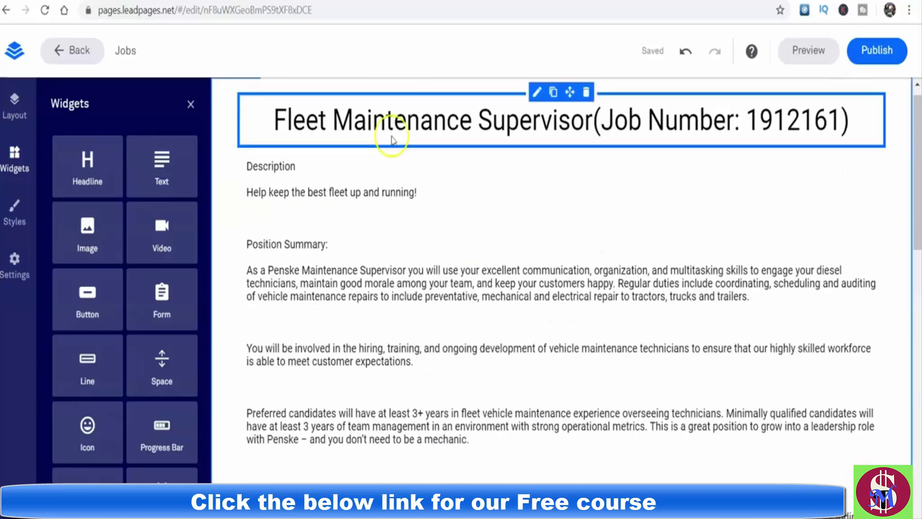
{"action": "left_click_drag", "start_coordinate": [336, 246], "coordinate": [247, 231]}
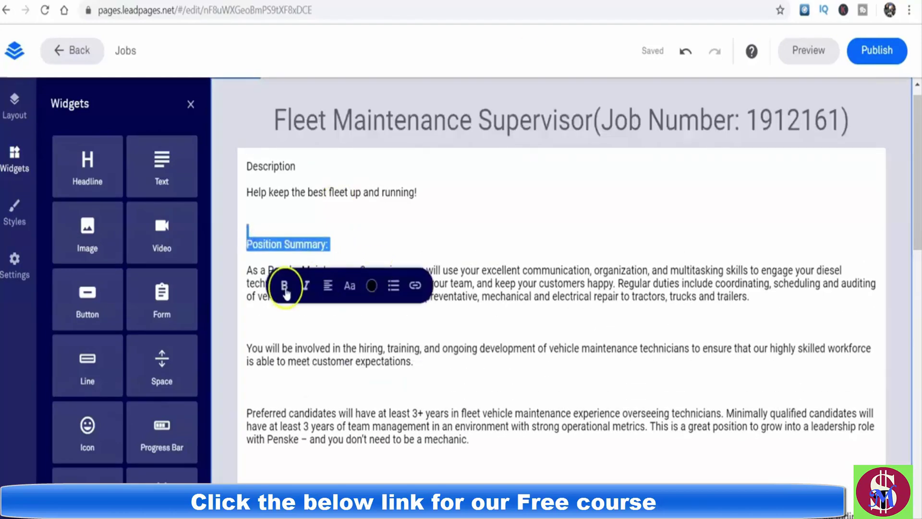
{"action": "left_click", "coordinate": [360, 226]}
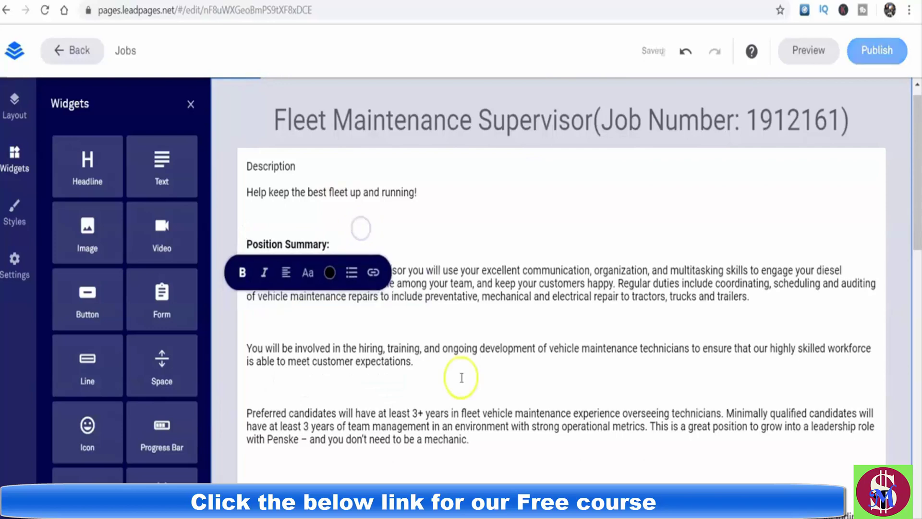
{"action": "left_click", "coordinate": [287, 311]}
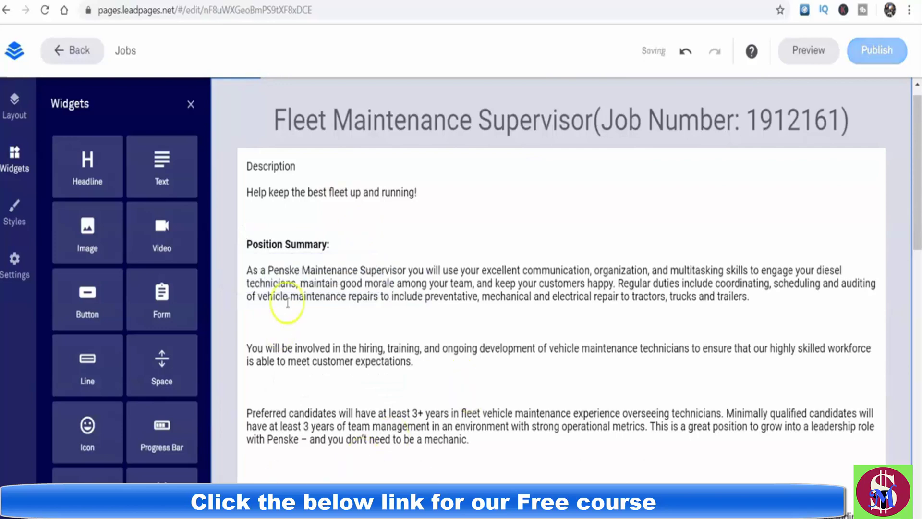
{"action": "left_click", "coordinate": [607, 181]}
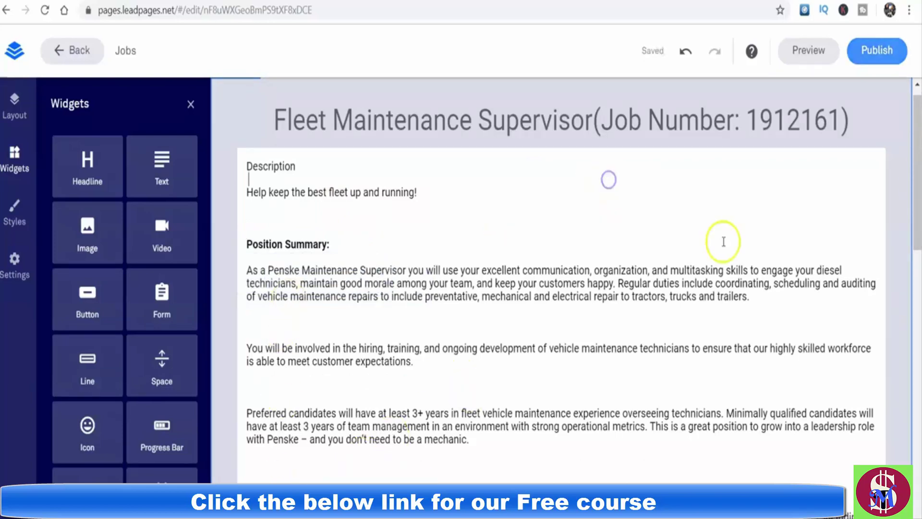
- Make the "What we offer you:" and "Major Responsibilities:" headings in the job description bold
{"action": "scroll", "coordinate": [421, 410], "scroll_direction": "down", "scroll_amount": 7}
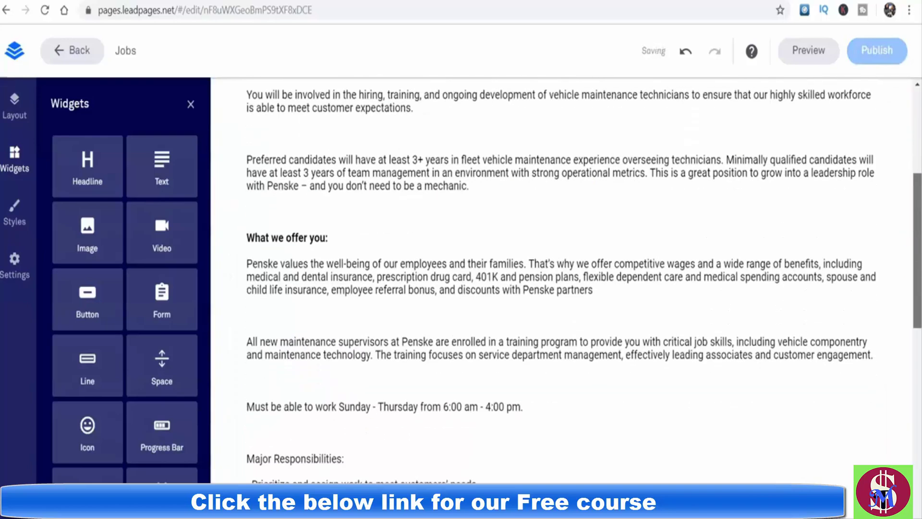
{"action": "left_click_drag", "start_coordinate": [347, 395], "coordinate": [245, 395]}
{"action": "left_click", "coordinate": [289, 438]}
- Make the "Physical Requirements:" heading near the end of the job description bold
{"action": "left_click_drag", "start_coordinate": [909, 318], "coordinate": [918, 442]}
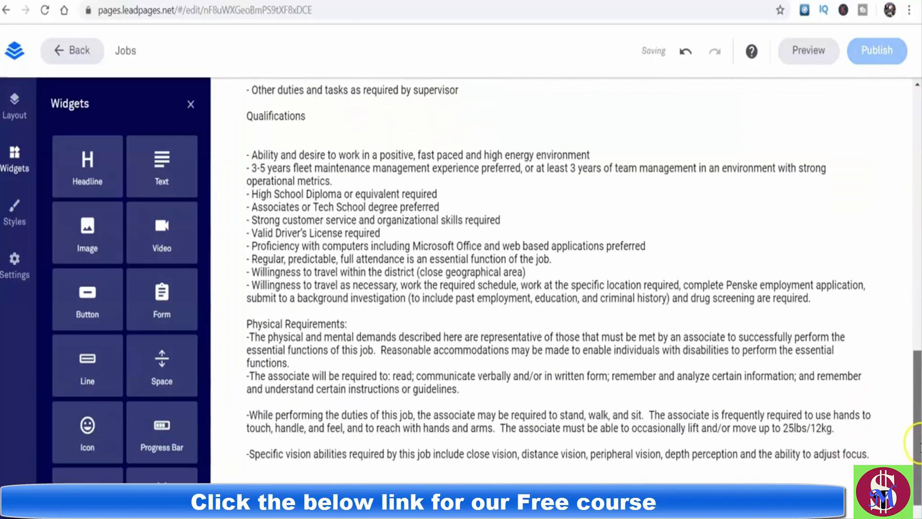
{"action": "left_click_drag", "start_coordinate": [350, 319], "coordinate": [245, 319]}
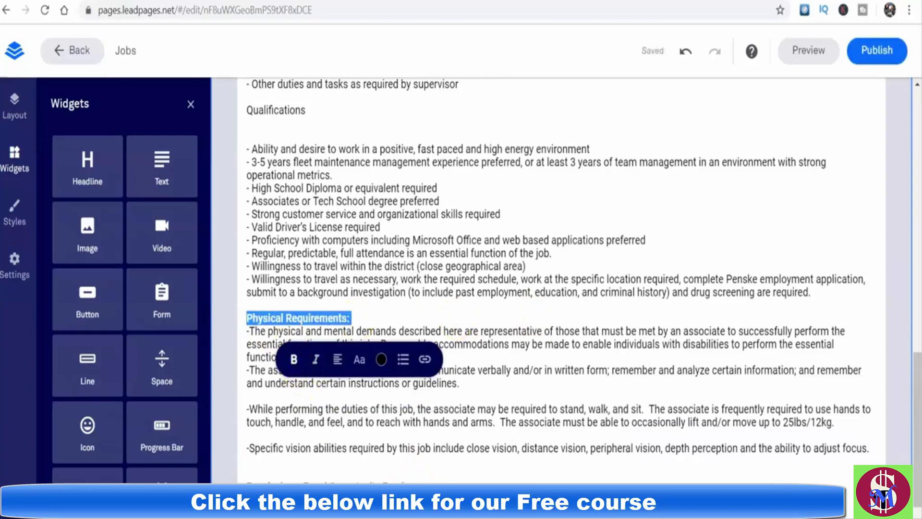
{"action": "left_click", "coordinate": [456, 325]}
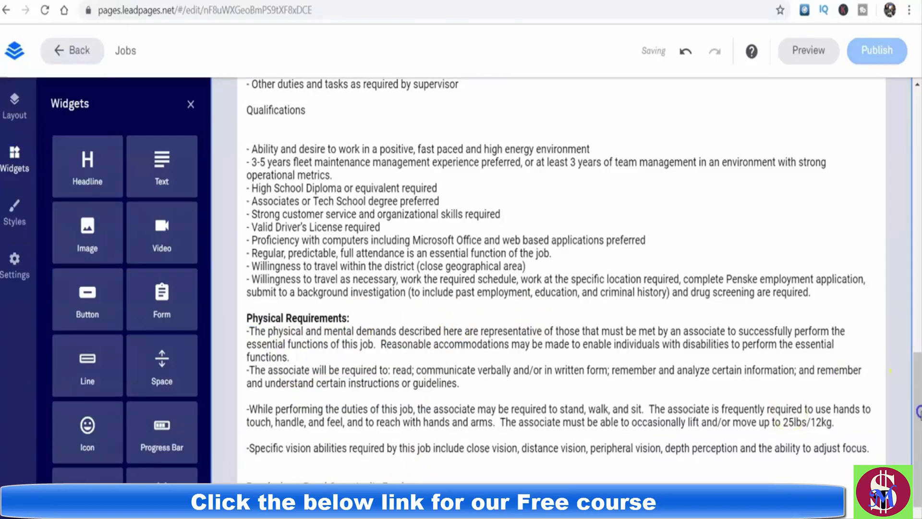
- Add an image widget at the headline in the Hero section
{"action": "left_click_drag", "start_coordinate": [918, 407], "coordinate": [918, 96]}
{"action": "left_click", "coordinate": [286, 120]}
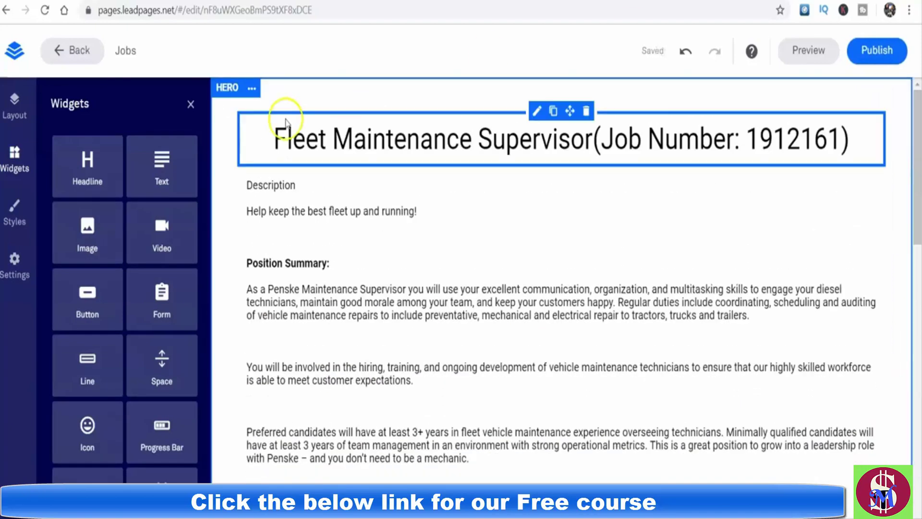
{"action": "left_click_drag", "start_coordinate": [88, 240], "coordinate": [399, 136]}
- Switch to the Monster posting and save its Penske truck banner to Downloads as the JPEG file Penske-banner
{"action": "key", "text": "ctrl+Tab"}
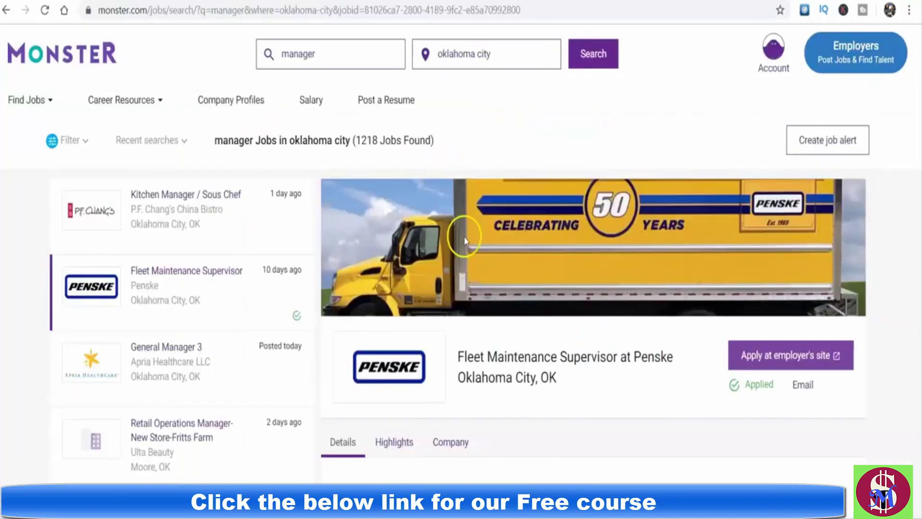
{"action": "right_click", "coordinate": [477, 282]}
{"action": "left_click", "coordinate": [514, 310]}
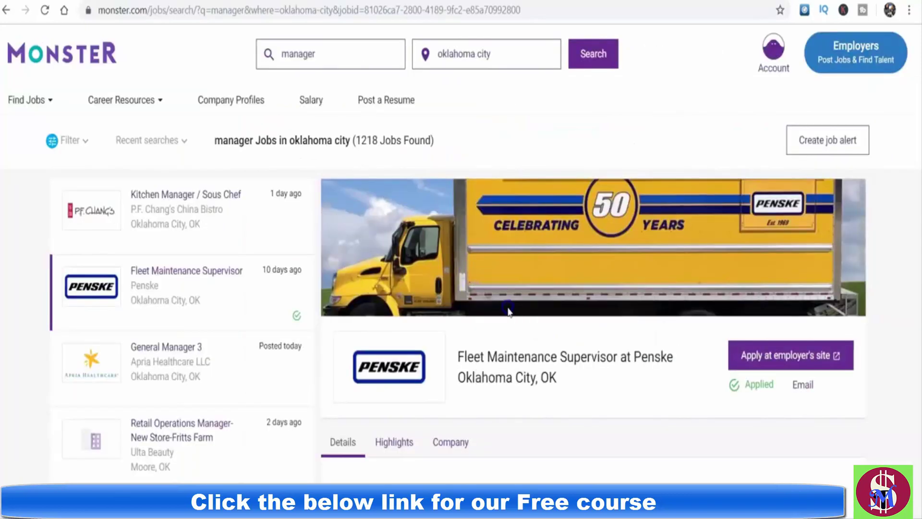
{"action": "left_click", "coordinate": [357, 300]}
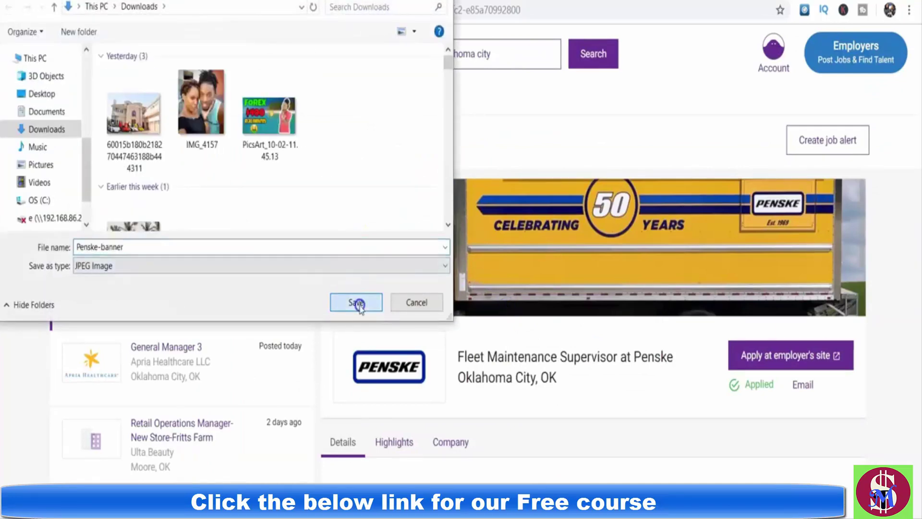
- Back in the Leadpages editor, upload Penske-banner from Downloads and insert it into the empty image widget above the headline
{"action": "key", "text": "ctrl+shift+Tab"}
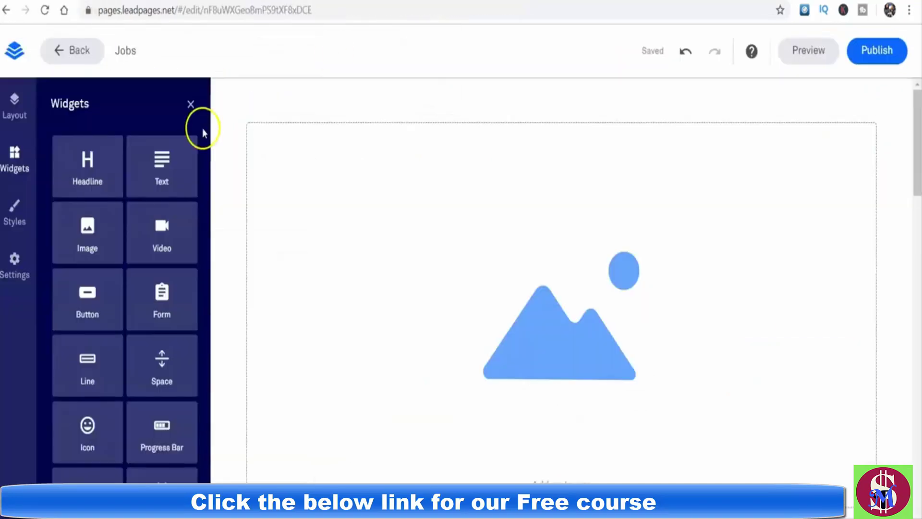
{"action": "left_click", "coordinate": [571, 481]}
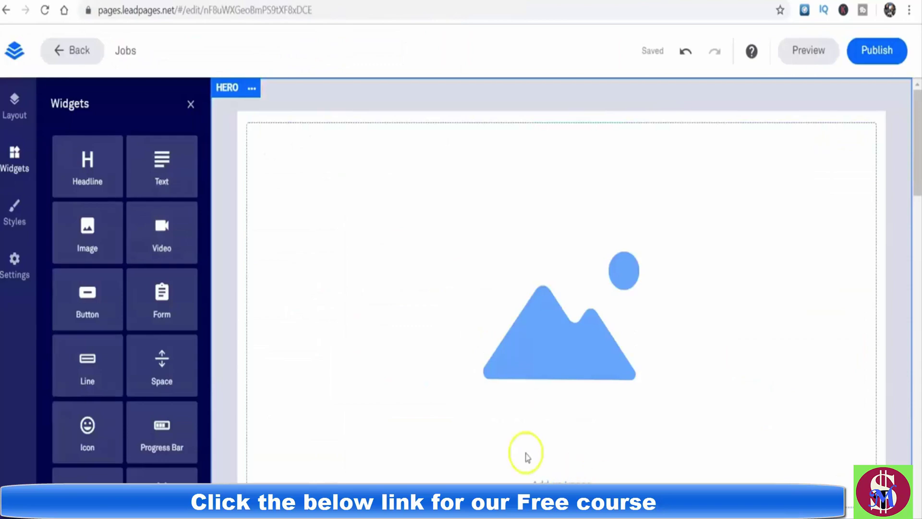
{"action": "scroll", "coordinate": [563, 389], "scroll_direction": "down", "scroll_amount": 2}
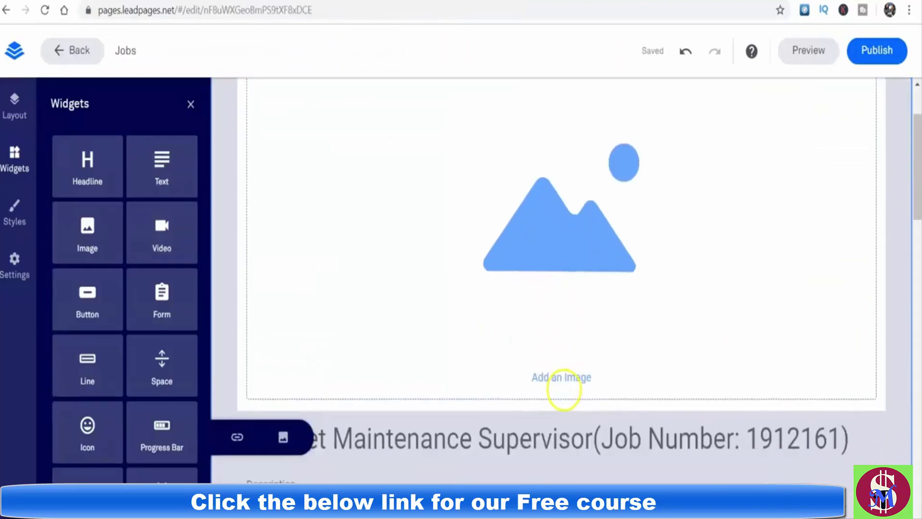
{"action": "left_click", "coordinate": [286, 438]}
{"action": "left_click", "coordinate": [560, 172]}
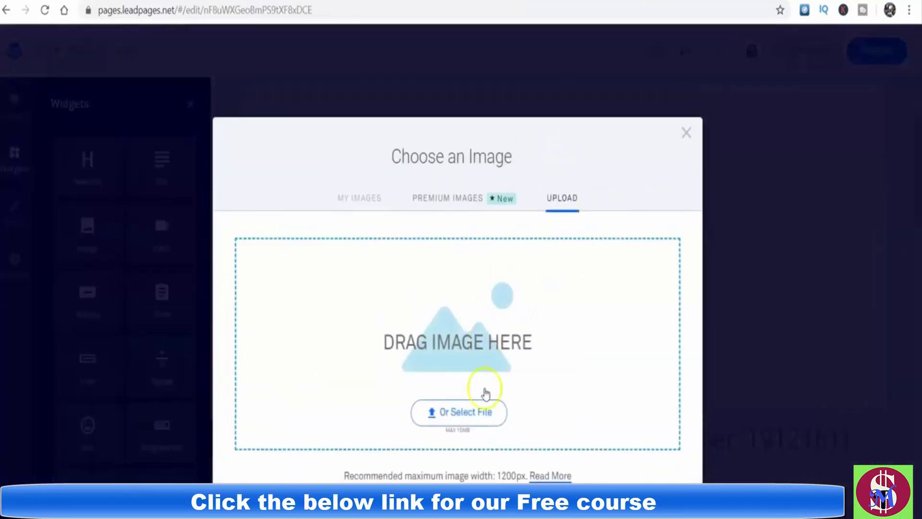
{"action": "left_click", "coordinate": [483, 411]}
{"action": "left_click", "coordinate": [138, 143]}
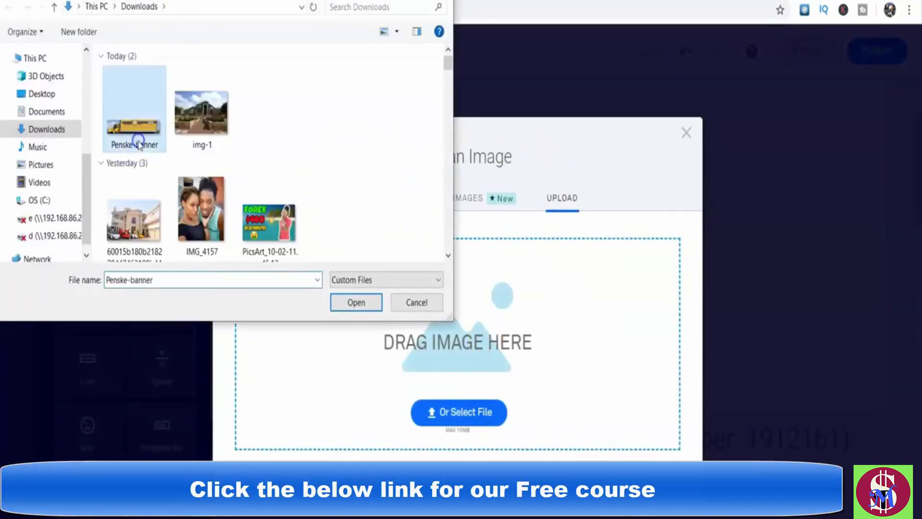
{"action": "left_click", "coordinate": [361, 303]}
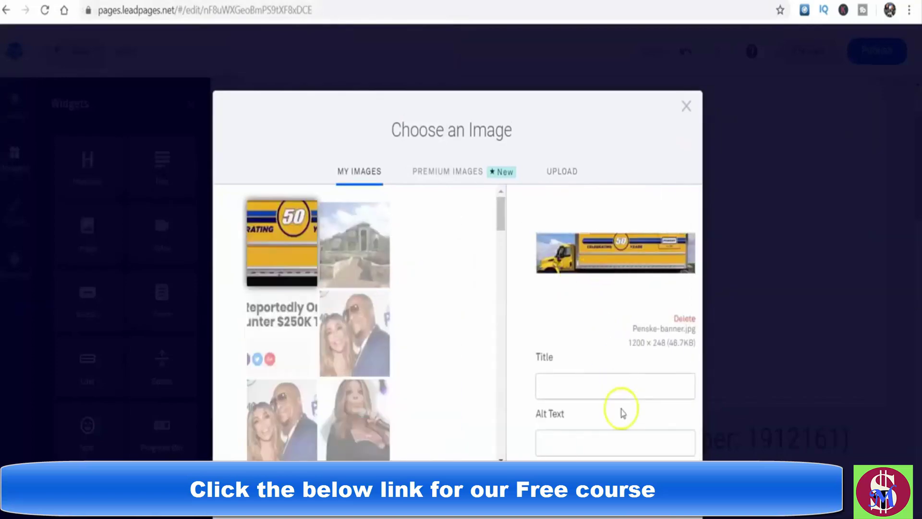
{"action": "left_click", "coordinate": [643, 490]}
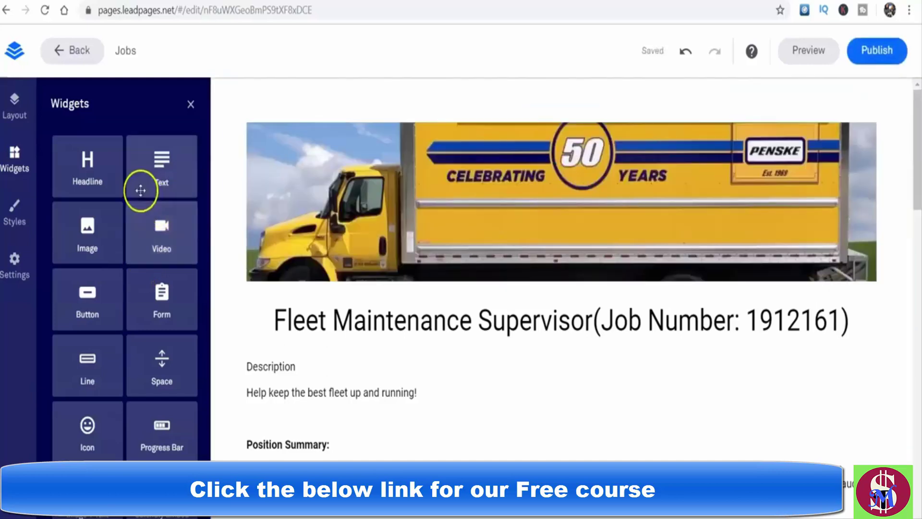
- Add a button widget below the About Penske Truck Leasing paragraph at the end of the job description
{"action": "left_click_drag", "start_coordinate": [161, 365], "coordinate": [152, 393]}
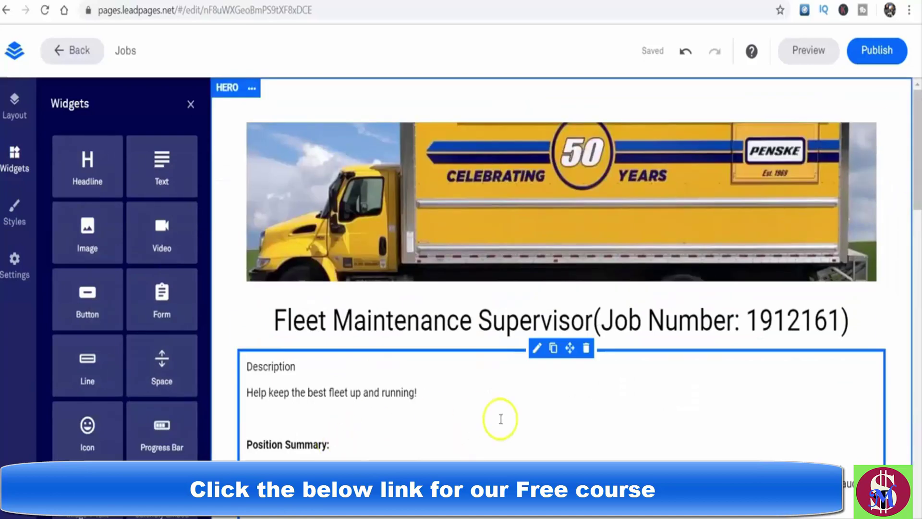
{"action": "left_click_drag", "start_coordinate": [915, 194], "coordinate": [913, 461]}
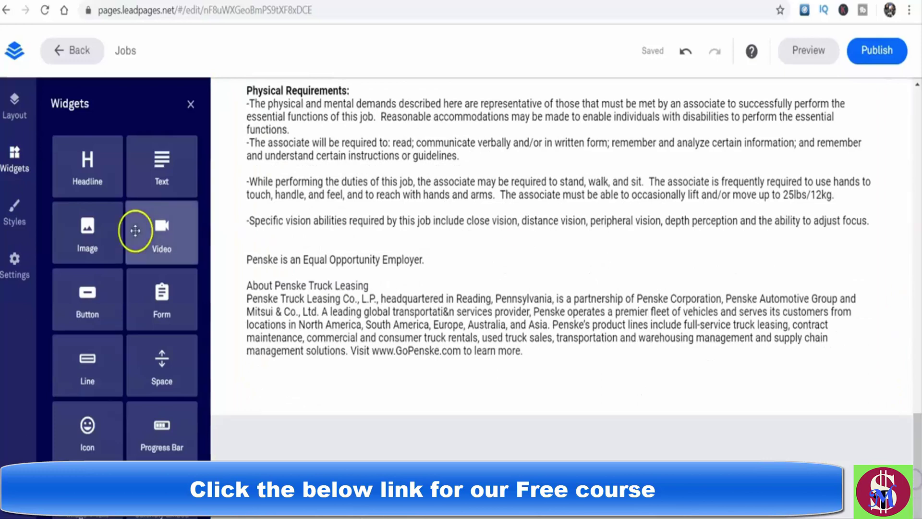
{"action": "left_click_drag", "start_coordinate": [57, 298], "coordinate": [552, 432]}
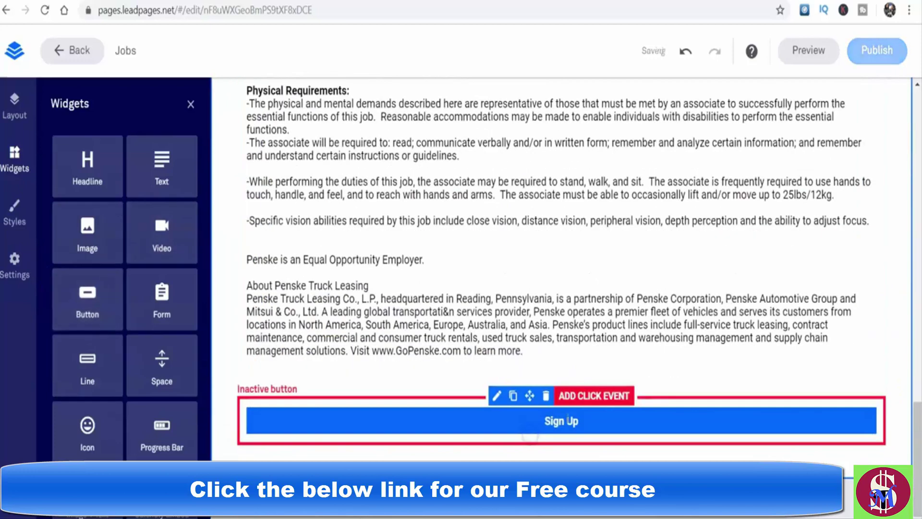
- Replace the label of the button below the job description with "APPLY TODAY"
{"action": "left_click", "coordinate": [533, 421]}
{"action": "key", "text": "ctrl+a"}
{"action": "key", "text": "BackSpace"}
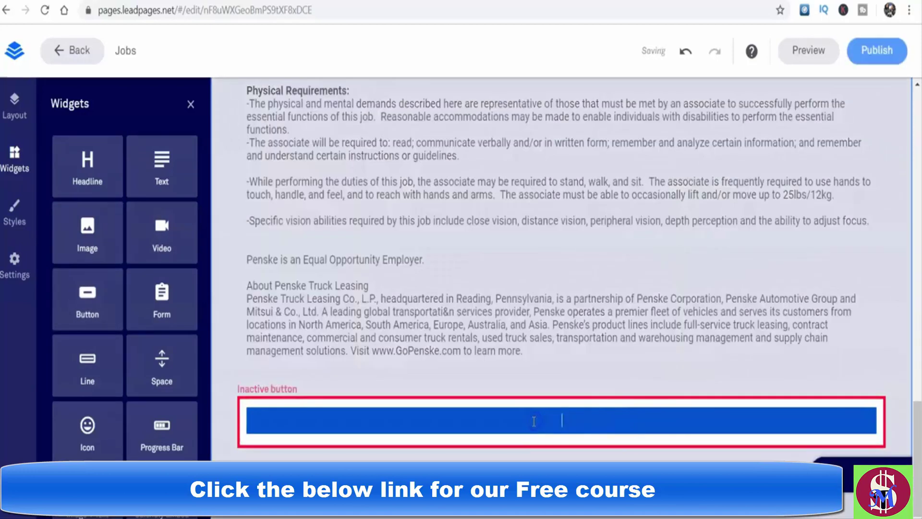
{"action": "type", "text": "APPLY TODAY"}
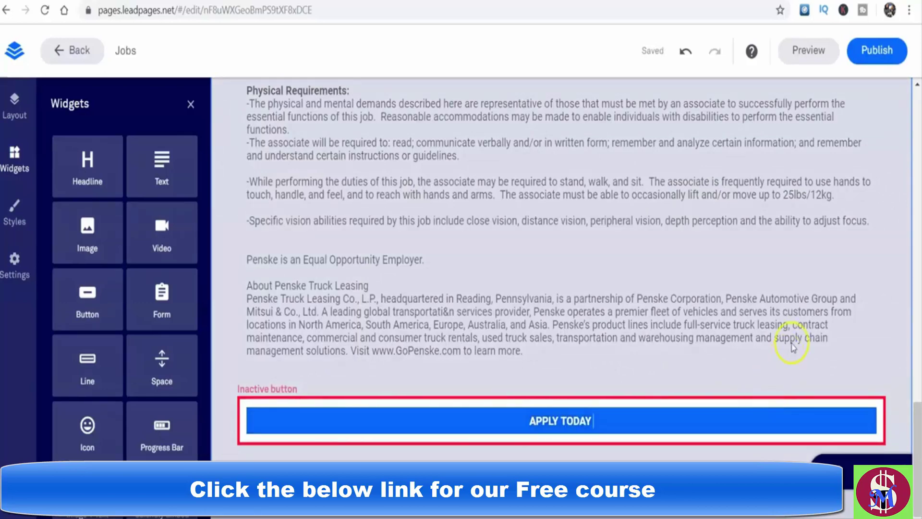
{"action": "left_click", "coordinate": [342, 142]}
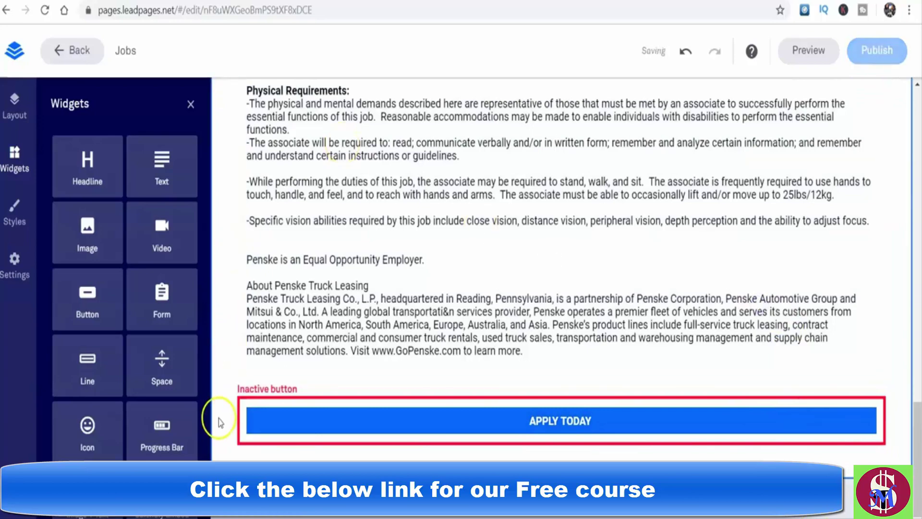
{"action": "left_click_drag", "start_coordinate": [911, 411], "coordinate": [911, 100]}
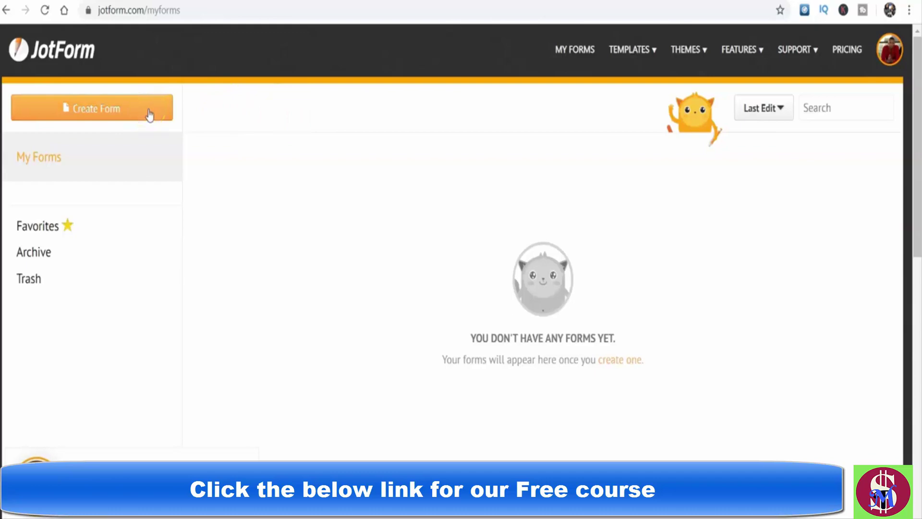
- In JotForm, start a new classic form with all questions on one page and choose to build it from a template
{"action": "left_click", "coordinate": [131, 110]}
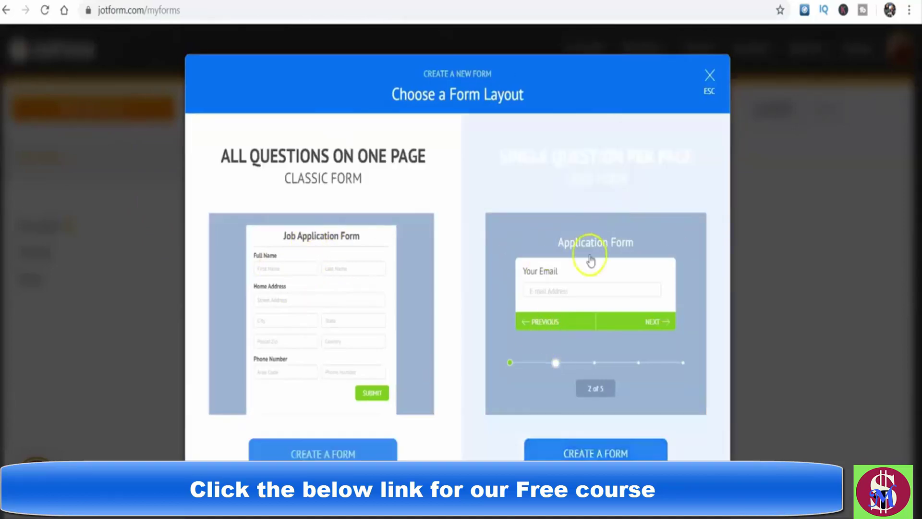
{"action": "left_click", "coordinate": [330, 454]}
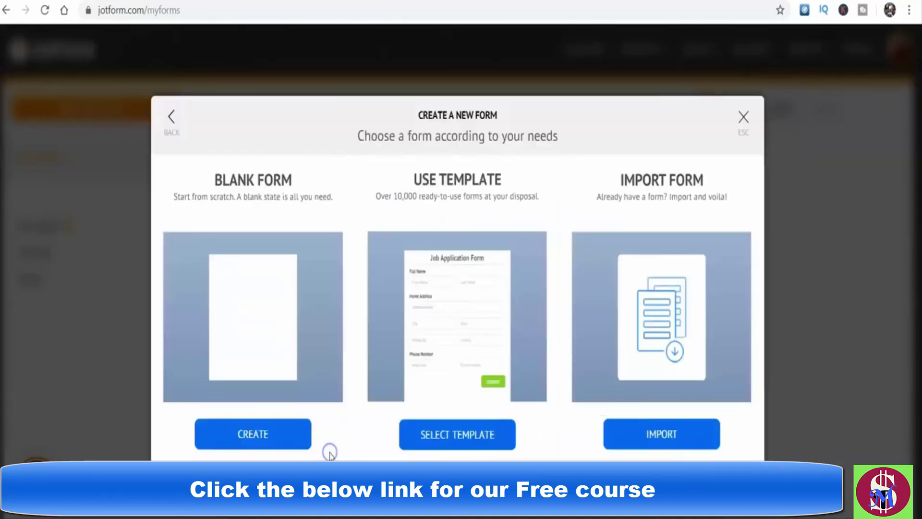
{"action": "left_click", "coordinate": [465, 435]}
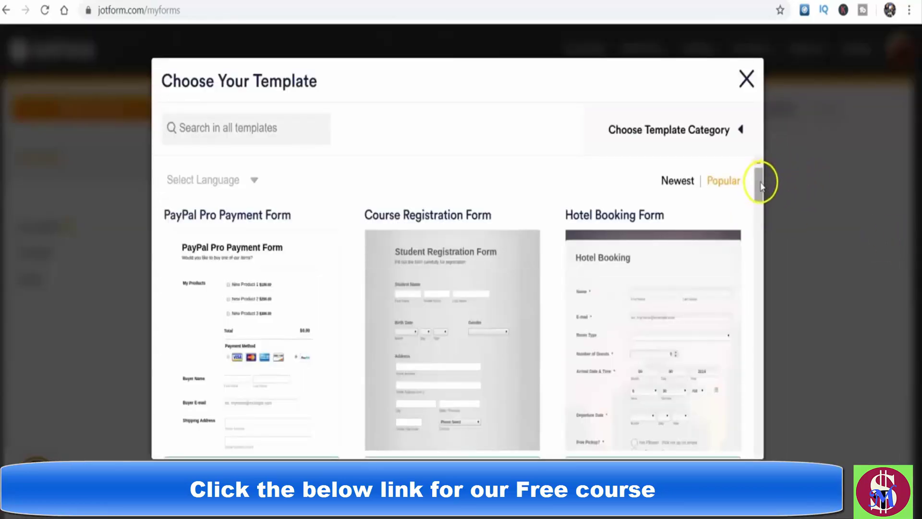
- Browse the popular form templates and search all templates for "JOB"
{"action": "left_click_drag", "start_coordinate": [759, 185], "coordinate": [761, 188]}
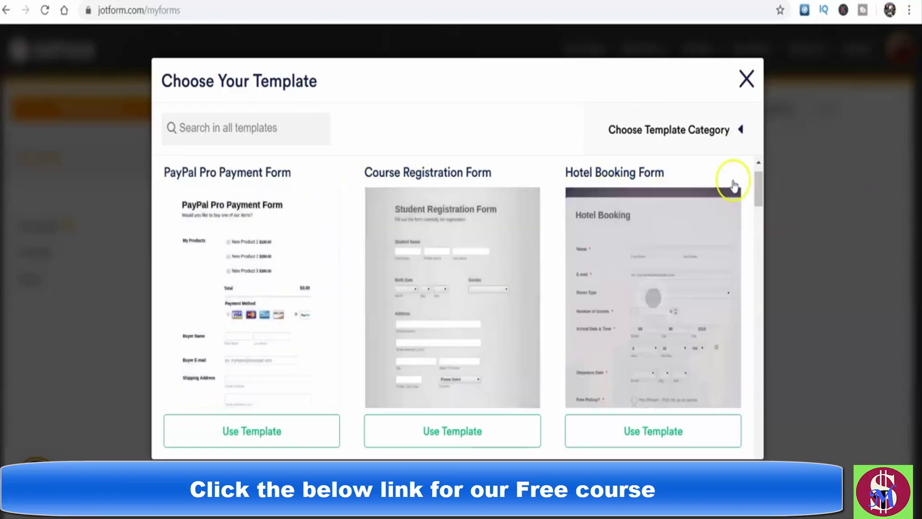
{"action": "left_click_drag", "start_coordinate": [759, 190], "coordinate": [755, 229]}
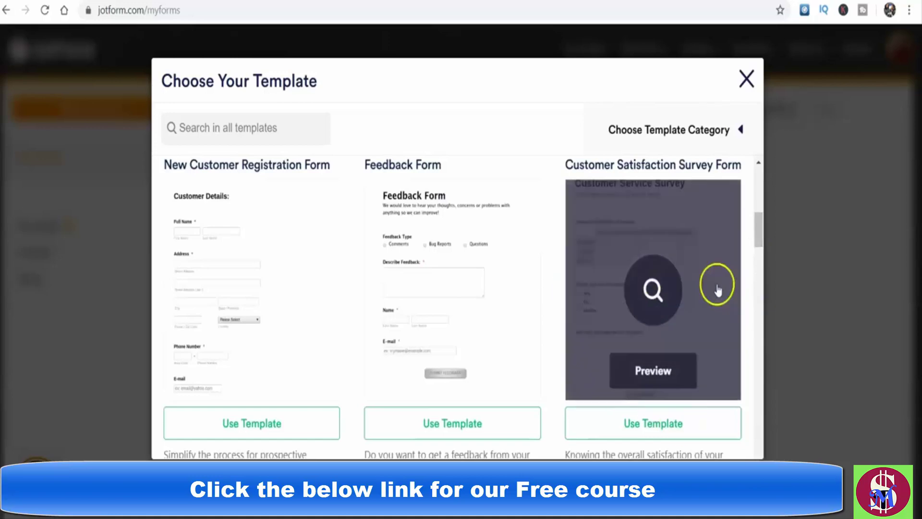
{"action": "left_click_drag", "start_coordinate": [754, 217], "coordinate": [799, 177]}
{"action": "left_click", "coordinate": [264, 128]}
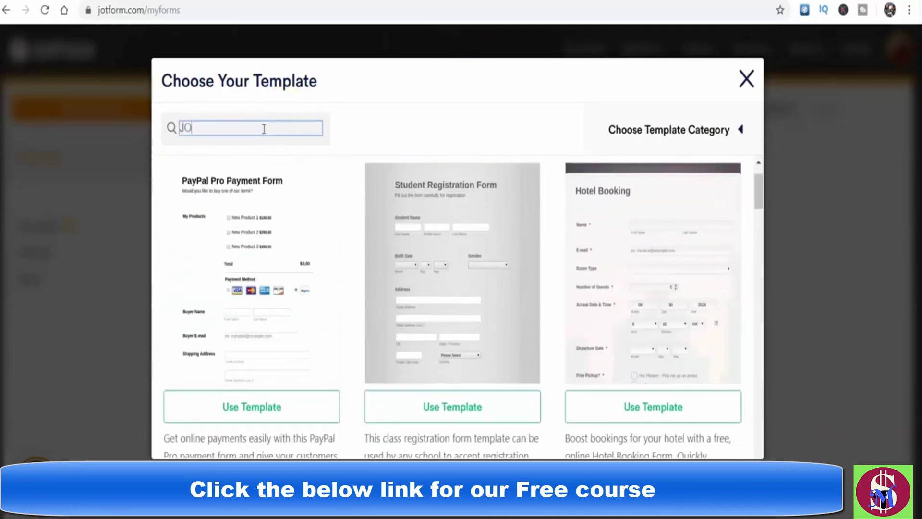
{"action": "left_click", "coordinate": [169, 130]}
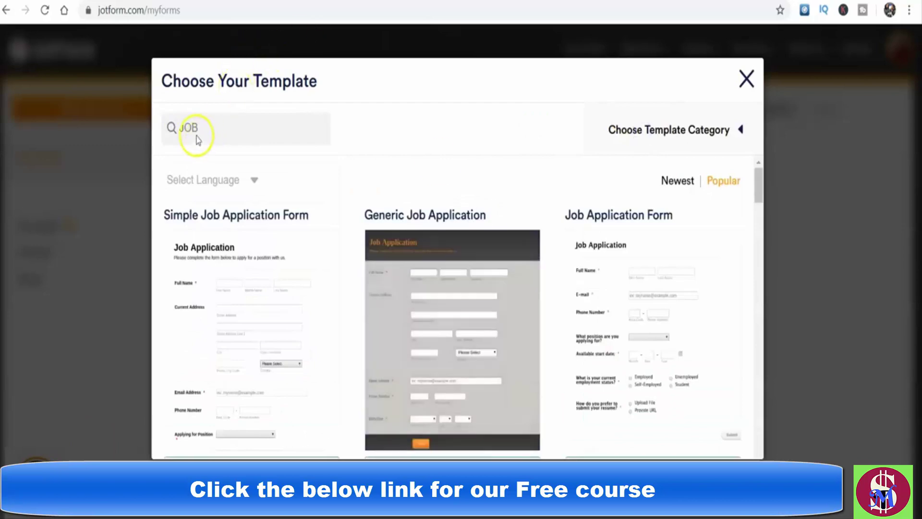
- Look through the job templates, preview the Simple Job Application Form and create the form from it
{"action": "left_click_drag", "start_coordinate": [759, 181], "coordinate": [761, 242]}
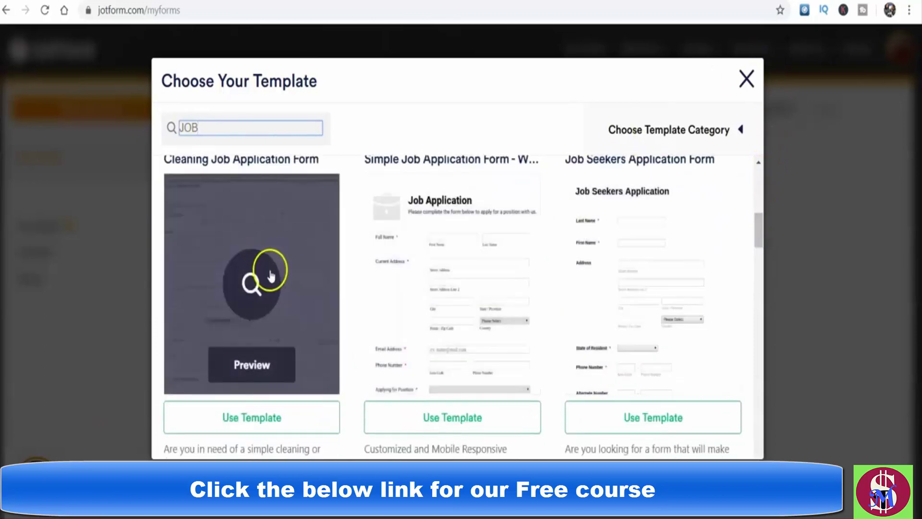
{"action": "left_click_drag", "start_coordinate": [755, 232], "coordinate": [749, 388]}
{"action": "left_click_drag", "start_coordinate": [765, 354], "coordinate": [788, 145]}
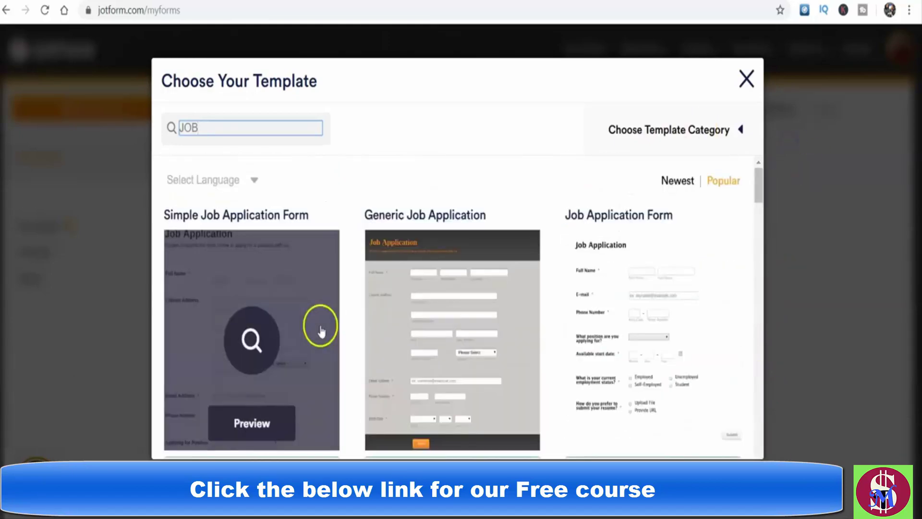
{"action": "left_click", "coordinate": [287, 327]}
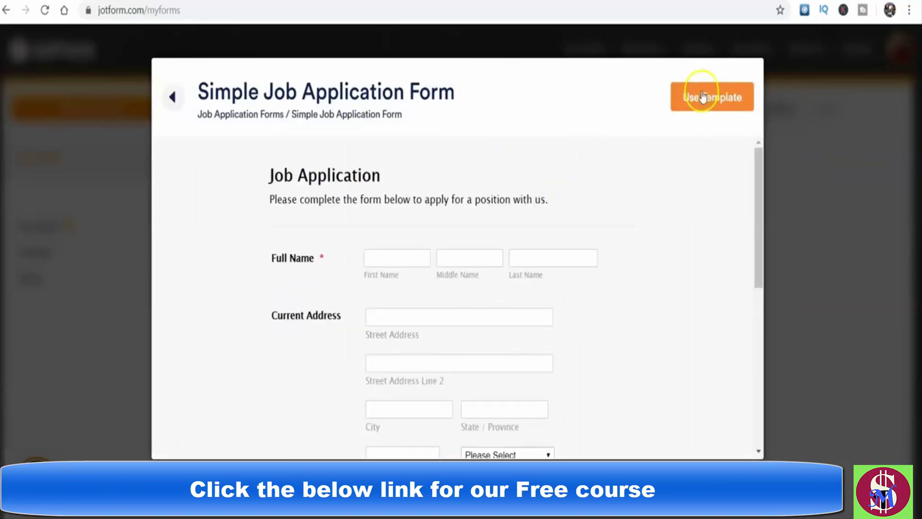
{"action": "left_click_drag", "start_coordinate": [763, 174], "coordinate": [763, 326]}
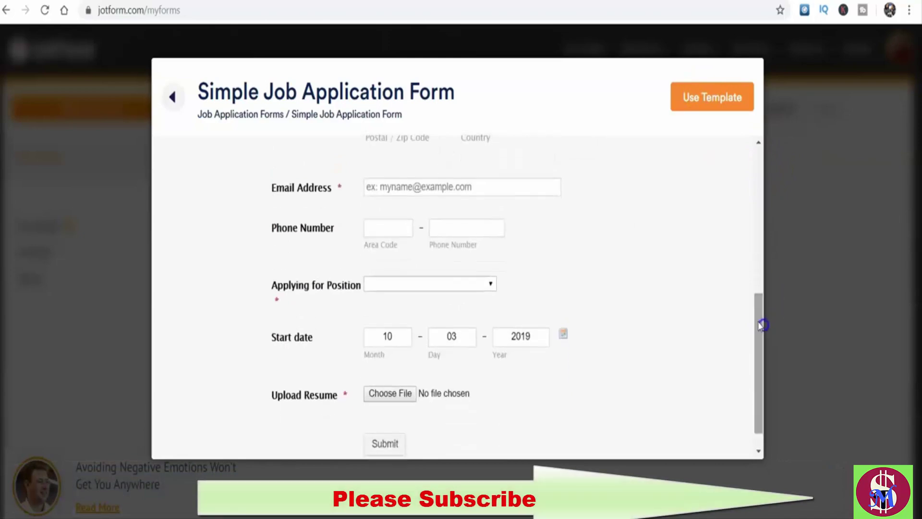
{"action": "left_click", "coordinate": [701, 105]}
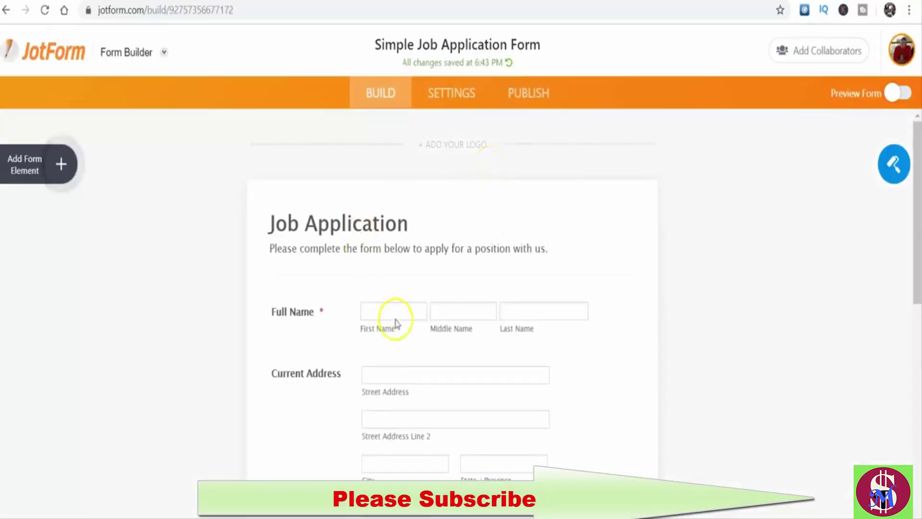
- Open the option list of the Applying for Position dropdown for editing
{"action": "left_click", "coordinate": [417, 226]}
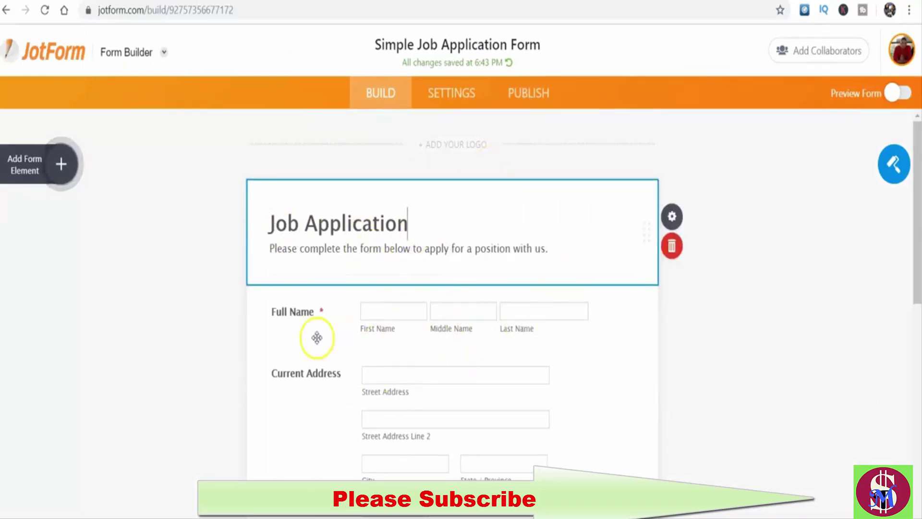
{"action": "scroll", "coordinate": [915, 259], "scroll_direction": "down", "scroll_amount": 8}
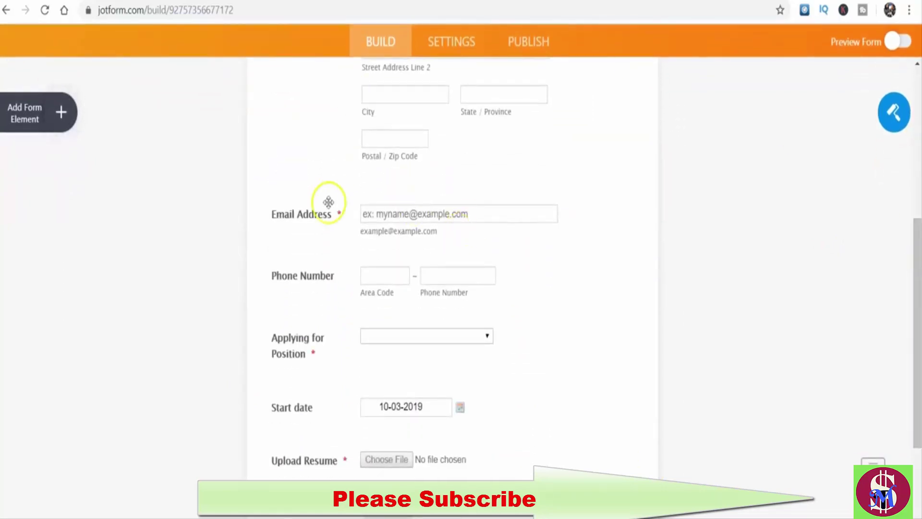
{"action": "left_click", "coordinate": [425, 345]}
{"action": "left_click", "coordinate": [417, 337]}
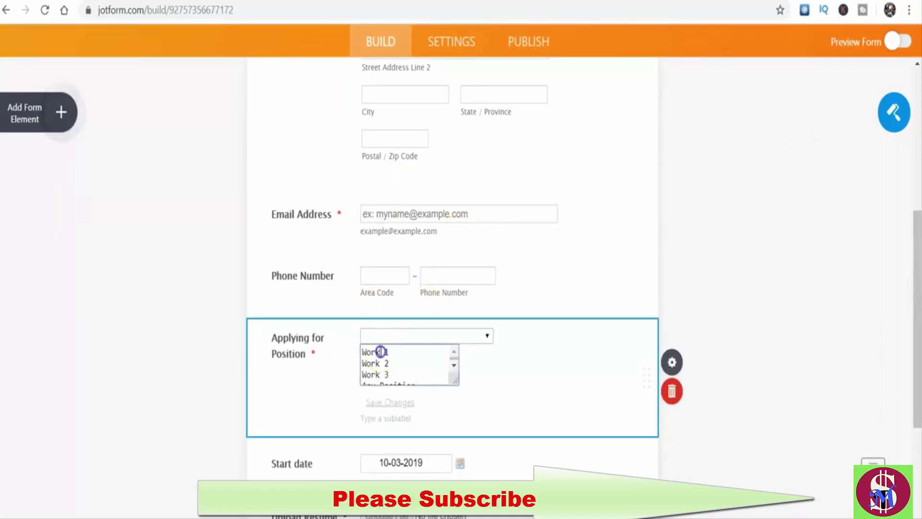